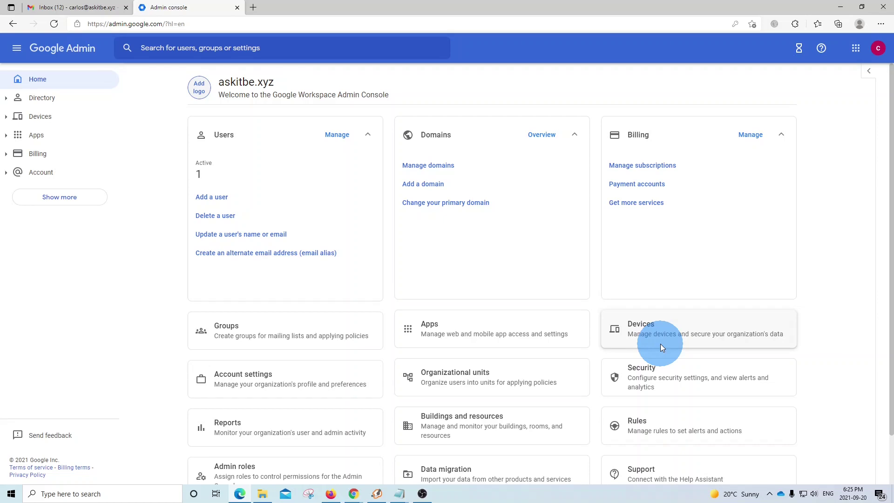
Step: Open the Data migration page from the Admin console Home page
{"action": "scroll", "coordinate": [531, 285], "scroll_direction": "down", "scroll_amount": 1}
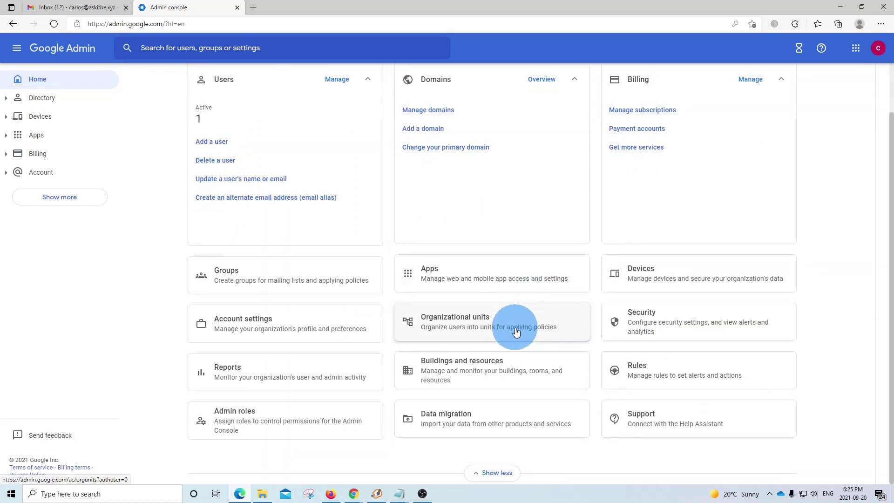
{"action": "scroll", "coordinate": [512, 273], "scroll_direction": "up", "scroll_amount": 1}
{"action": "scroll", "coordinate": [512, 273], "scroll_direction": "down", "scroll_amount": 1}
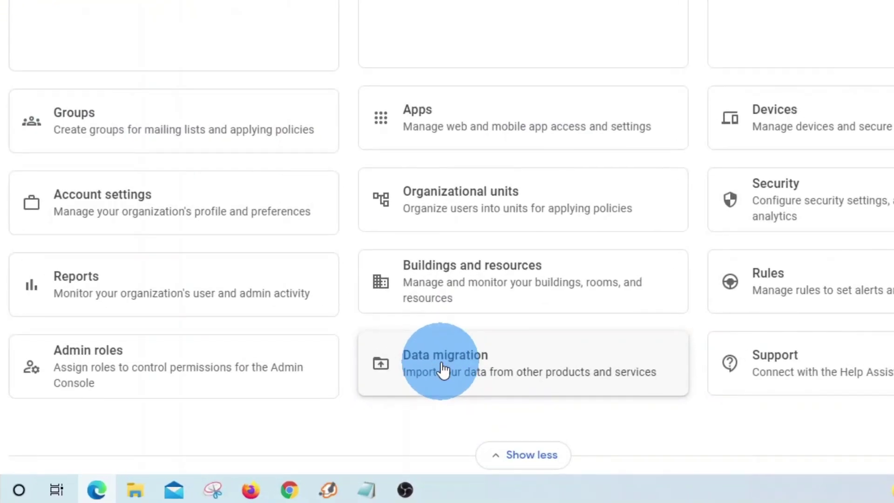
{"action": "left_click", "coordinate": [442, 368]}
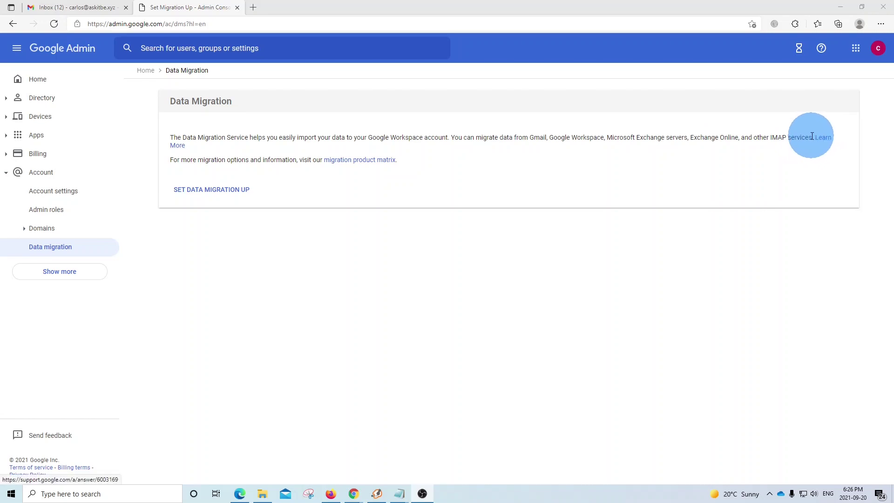
Step: Note the IMAP services mention in the intro and start a new data migration setup
{"action": "left_click_drag", "start_coordinate": [811, 138], "coordinate": [770, 137]}
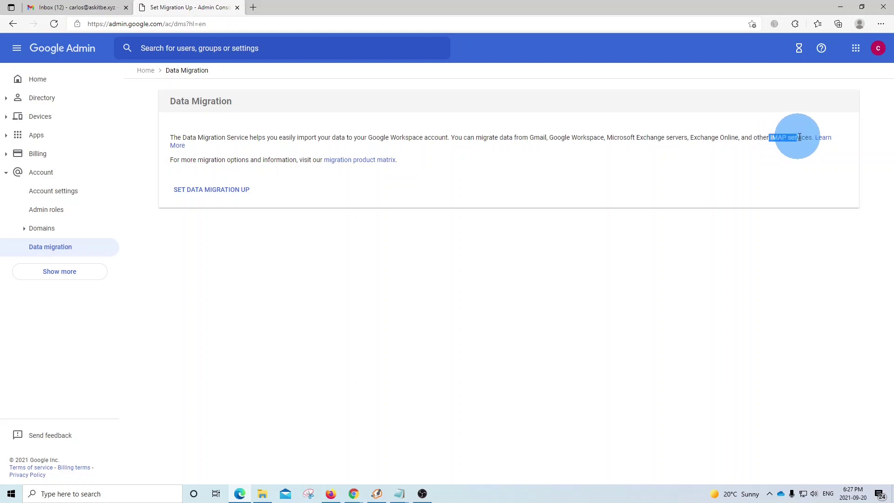
{"action": "left_click_drag", "start_coordinate": [810, 136], "coordinate": [812, 136]}
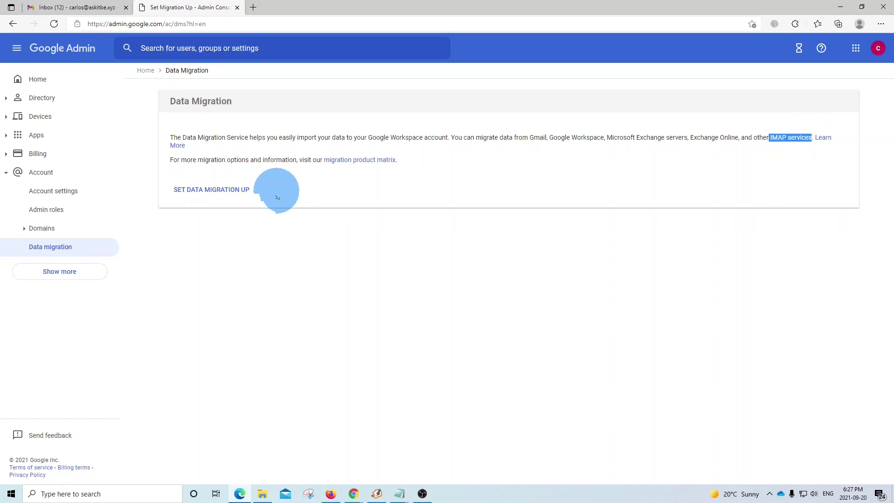
{"action": "left_click", "coordinate": [199, 191]}
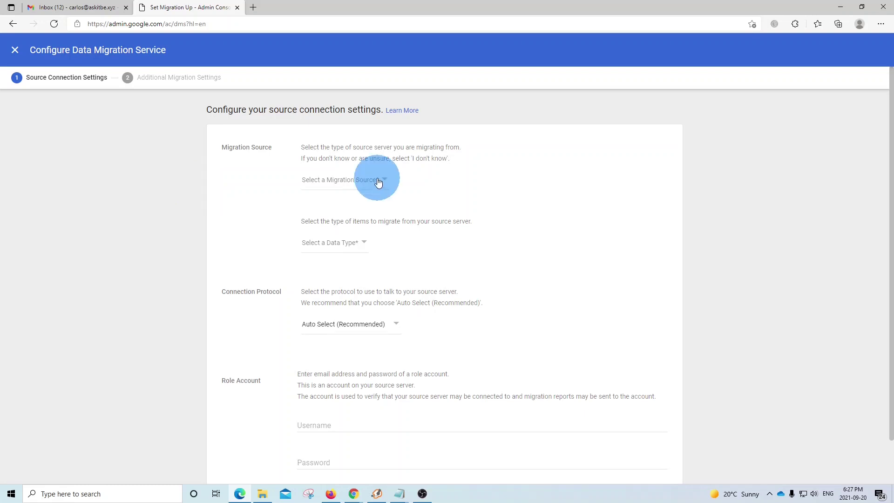
Step: Pick Other IMAP Server as migration source, Email as data type, and IMAP as connection protocol
{"action": "left_click", "coordinate": [336, 184]}
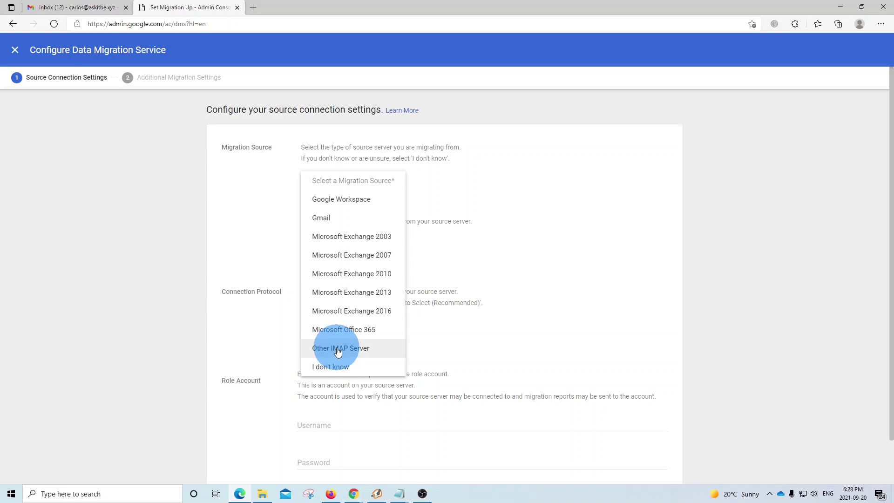
{"action": "left_click", "coordinate": [338, 350]}
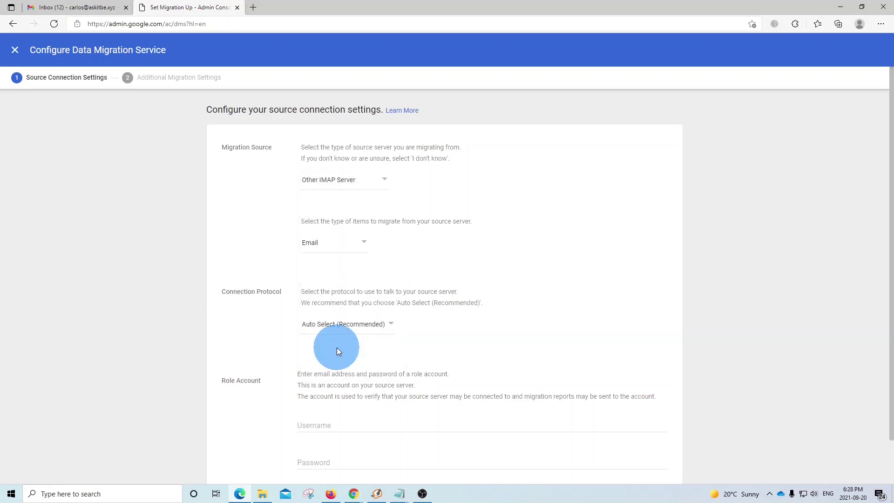
{"action": "left_click", "coordinate": [318, 244]}
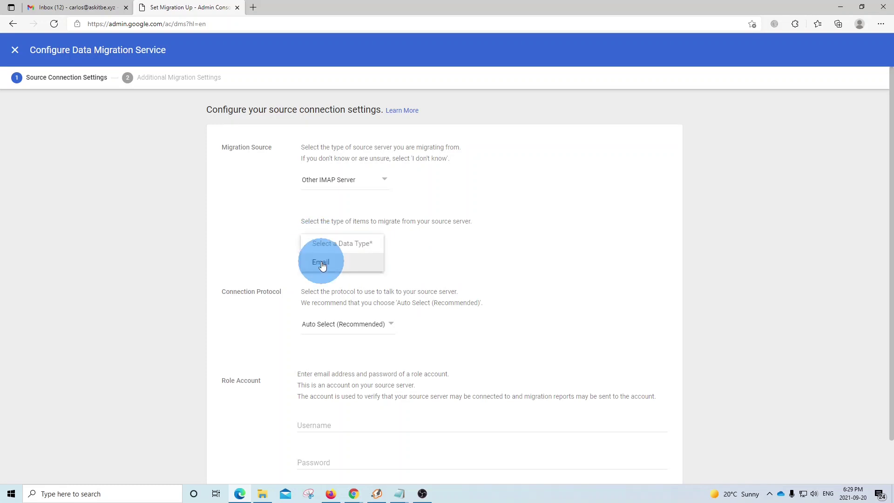
{"action": "left_click", "coordinate": [322, 264]}
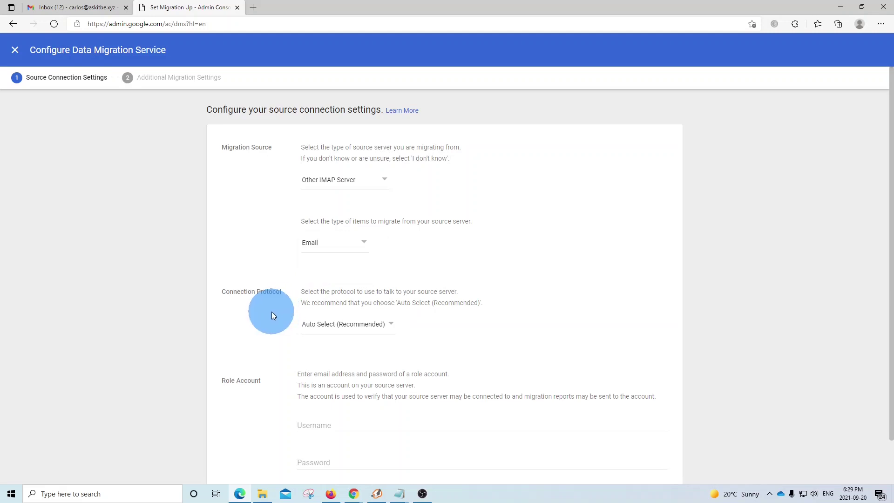
{"action": "left_click", "coordinate": [329, 328]}
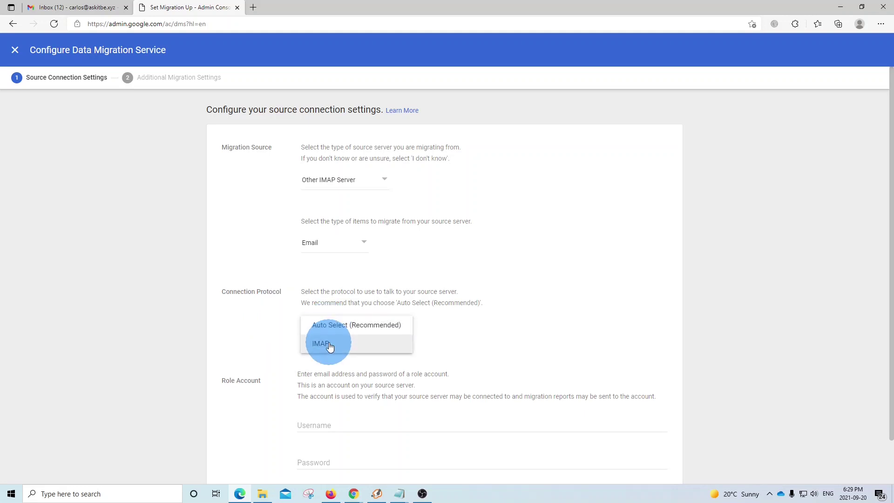
{"action": "left_click", "coordinate": [321, 343]}
{"action": "scroll", "coordinate": [338, 291], "scroll_direction": "down", "scroll_amount": 2}
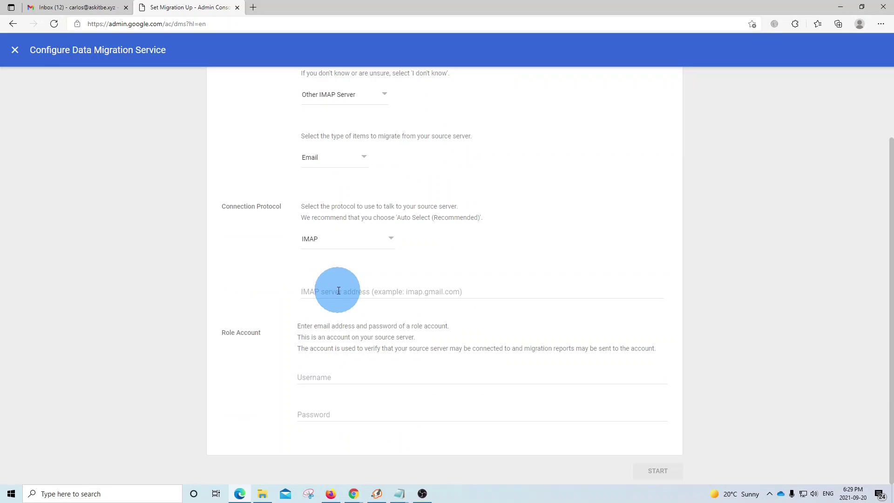
Step: Enter mail.askitbe.xyz as IMAP server with the role account username and password, then connect
{"action": "left_click", "coordinate": [338, 290]}
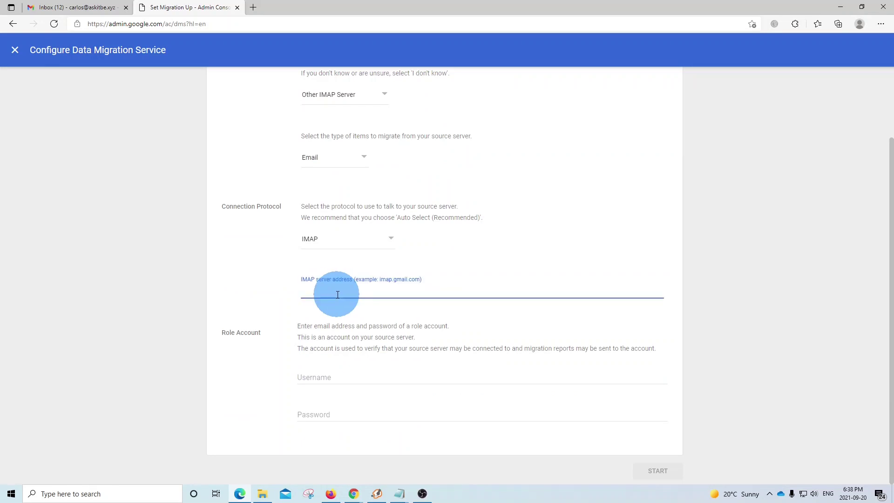
{"action": "type", "text": "mail.askitbe.xyz"}
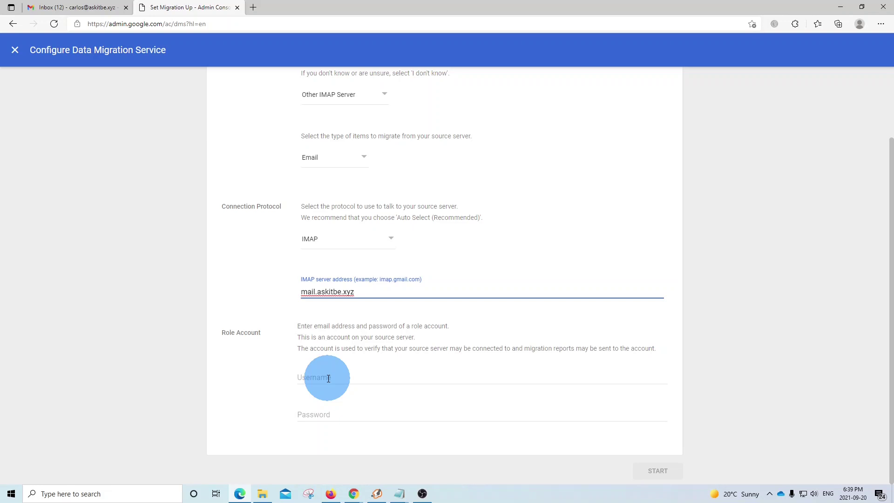
{"action": "left_click", "coordinate": [328, 378]}
{"action": "left_click", "coordinate": [376, 394]}
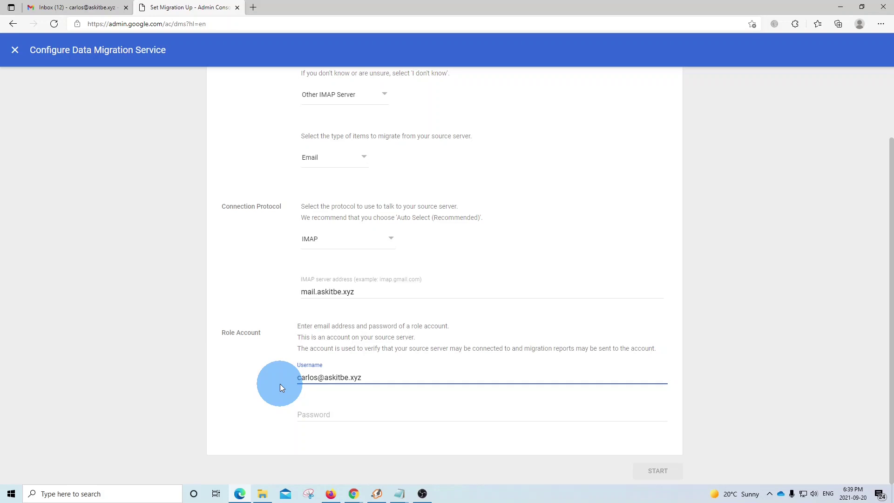
{"action": "left_click", "coordinate": [328, 415]}
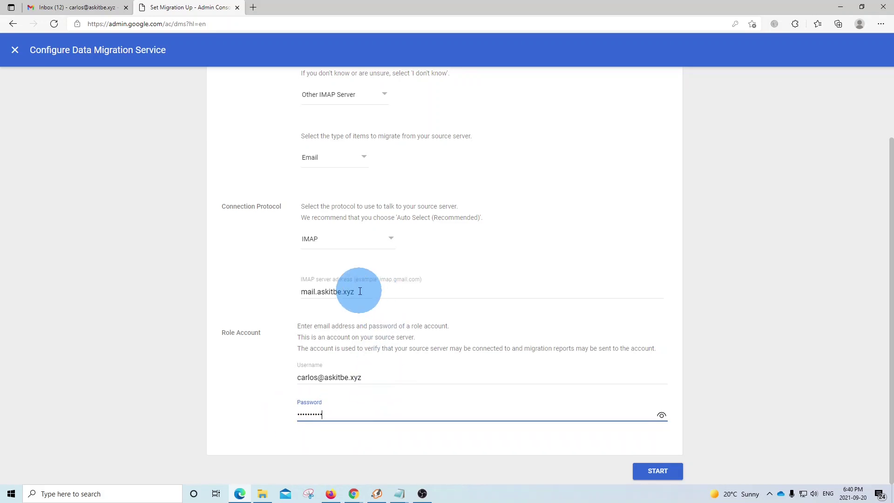
{"action": "left_click", "coordinate": [323, 292]}
{"action": "triple_click", "coordinate": [323, 292]}
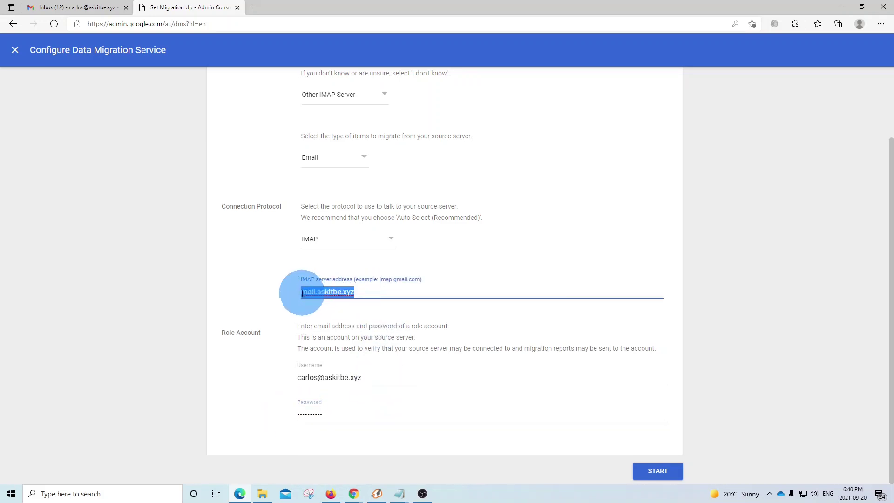
{"action": "left_click", "coordinate": [657, 472]}
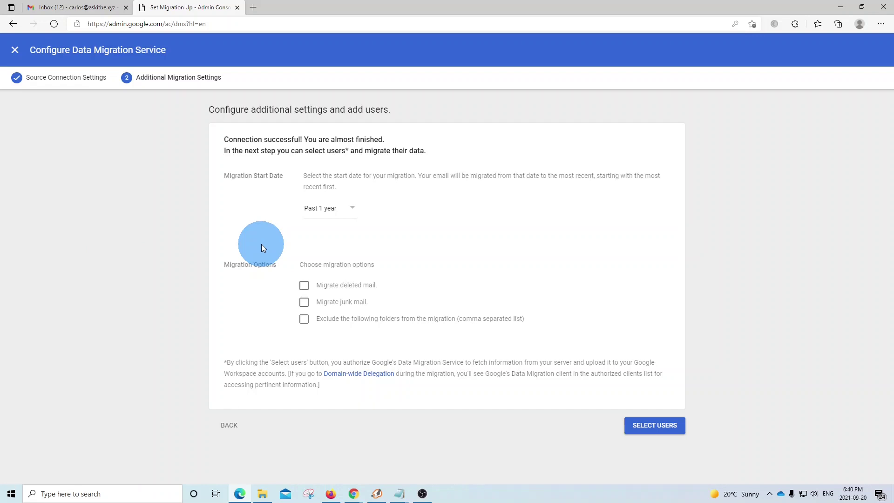
Step: Choose a custom migration start date of 1 January 2010 from the calendar
{"action": "left_click", "coordinate": [324, 211]}
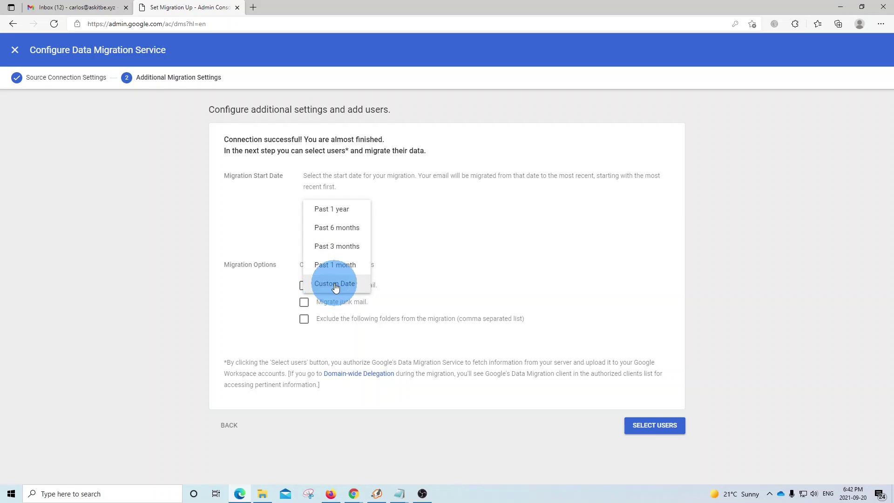
{"action": "left_click", "coordinate": [335, 285]}
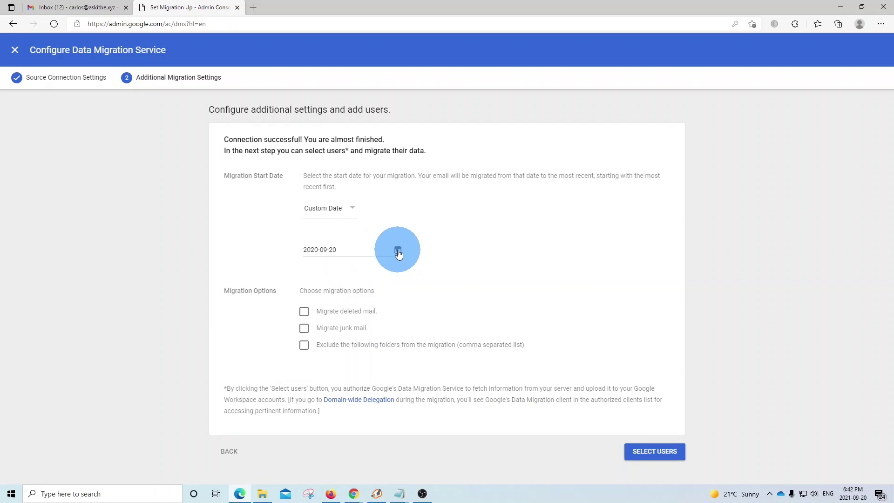
{"action": "left_click", "coordinate": [398, 252]}
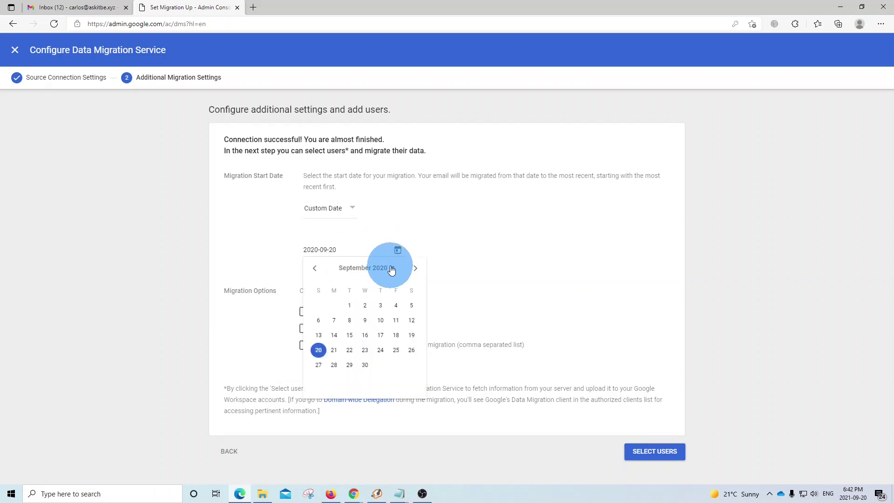
{"action": "left_click", "coordinate": [391, 269]}
{"action": "scroll", "coordinate": [389, 289], "scroll_direction": "up", "scroll_amount": 3}
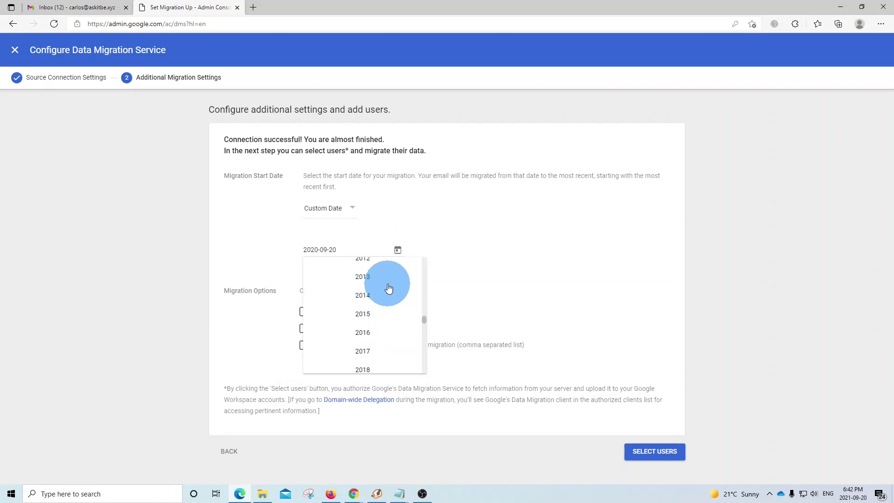
{"action": "scroll", "coordinate": [389, 289], "scroll_direction": "up", "scroll_amount": 3}
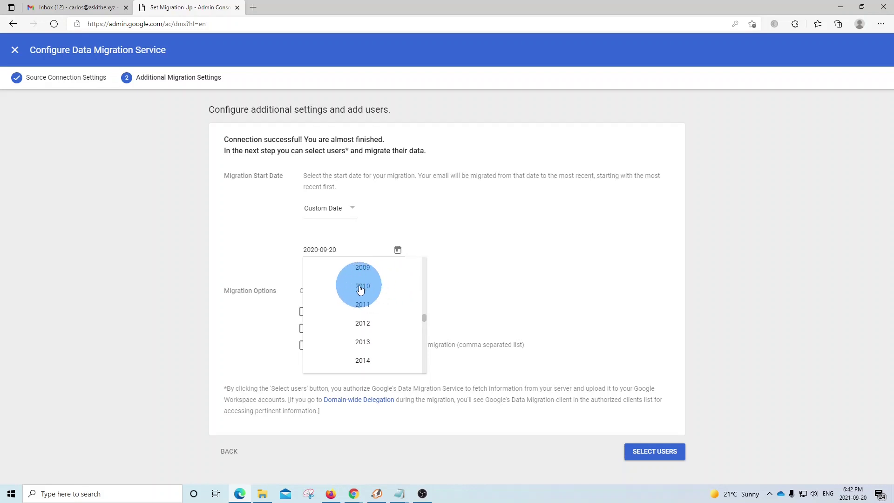
{"action": "left_click", "coordinate": [360, 288]}
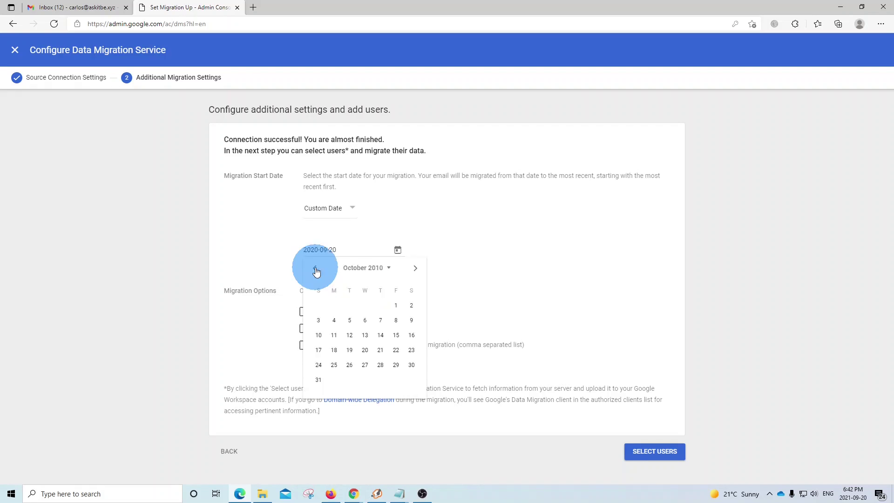
{"action": "left_click", "coordinate": [316, 269]}
{"action": "left_click", "coordinate": [315, 269]}
{"action": "left_click", "coordinate": [315, 269]}
{"action": "left_click", "coordinate": [316, 269]}
{"action": "left_click", "coordinate": [316, 269]}
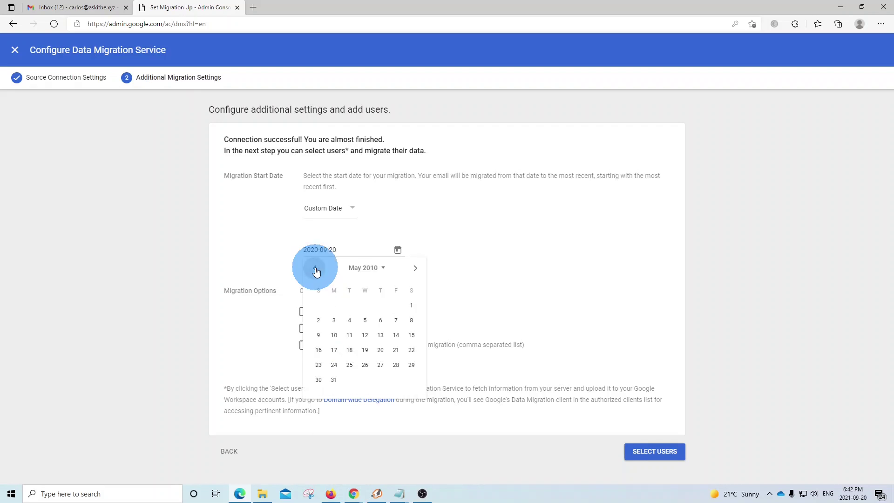
{"action": "left_click", "coordinate": [316, 269]}
{"action": "left_click", "coordinate": [316, 269]}
{"action": "left_click", "coordinate": [315, 269]}
{"action": "left_click", "coordinate": [315, 269]}
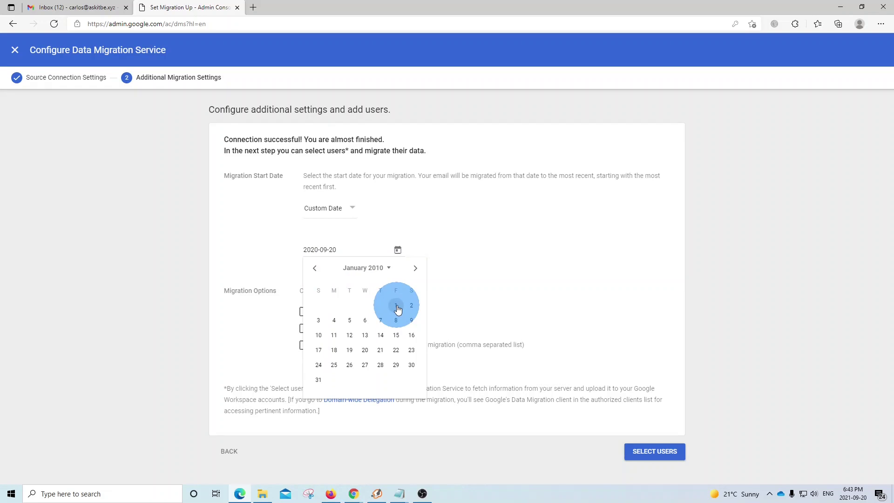
{"action": "left_click", "coordinate": [397, 306]}
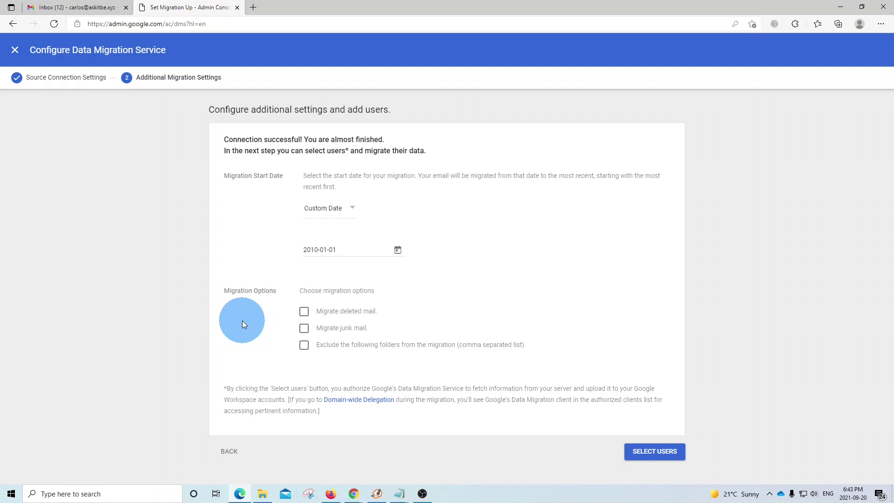
Step: Enable Migrate deleted mail and Migrate junk mail, then proceed to user selection
{"action": "left_click", "coordinate": [305, 315]}
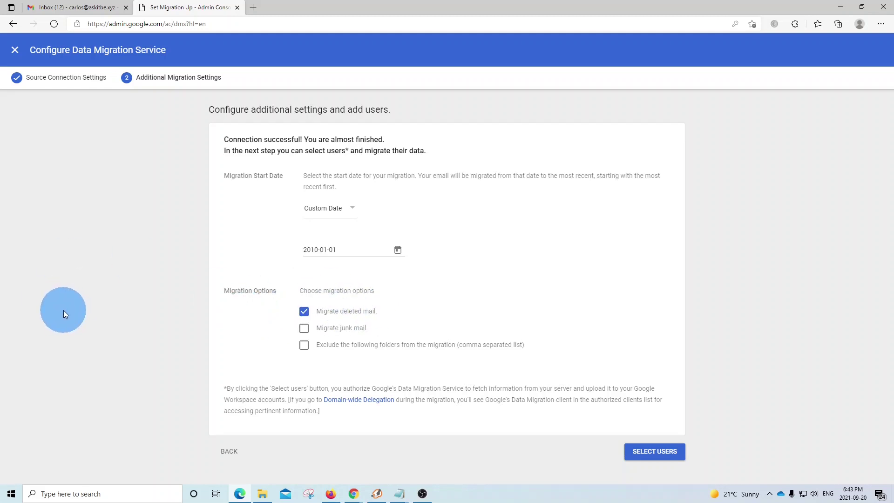
{"action": "left_click", "coordinate": [304, 329]}
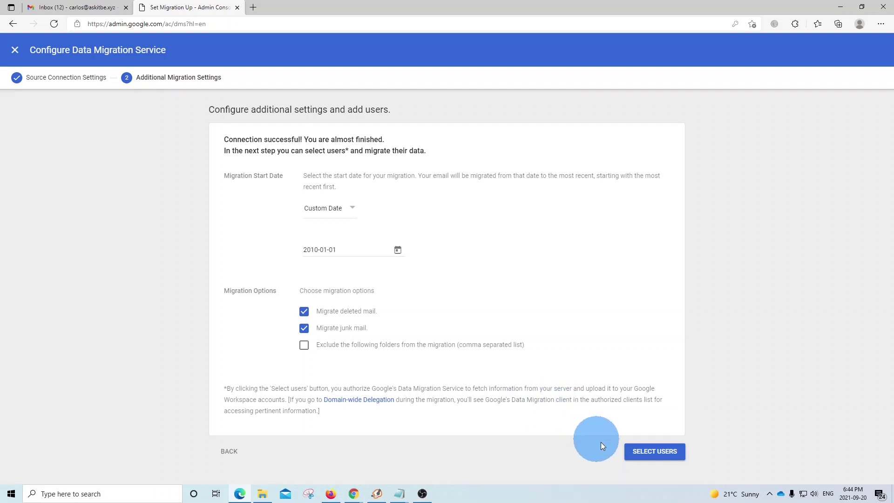
{"action": "left_click", "coordinate": [645, 451]}
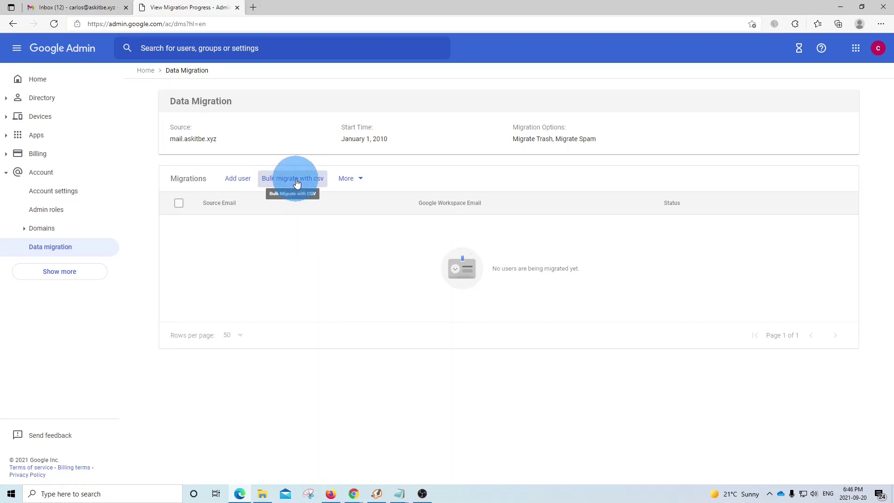
Step: Begin adding a user on the mail.askitbe.xyz Data Migration page
{"action": "left_click", "coordinate": [233, 184]}
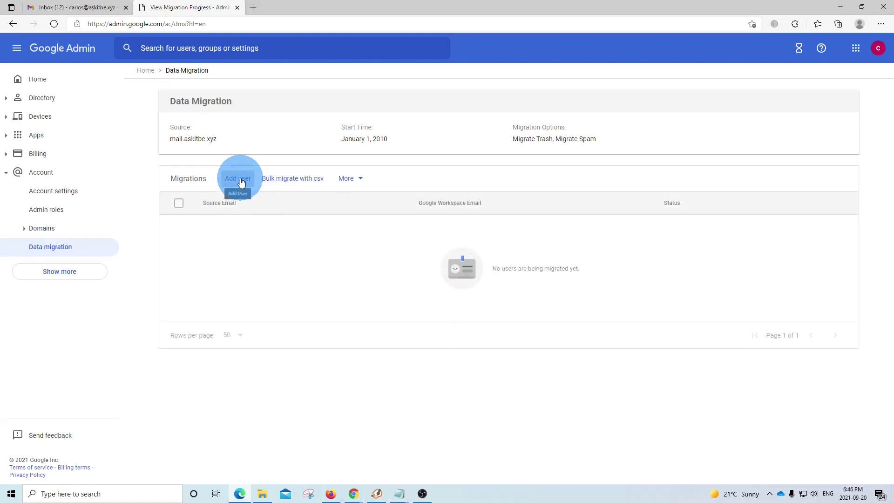
Step: Add a user migration with the source mailbox address and its password
{"action": "left_click", "coordinate": [242, 183]}
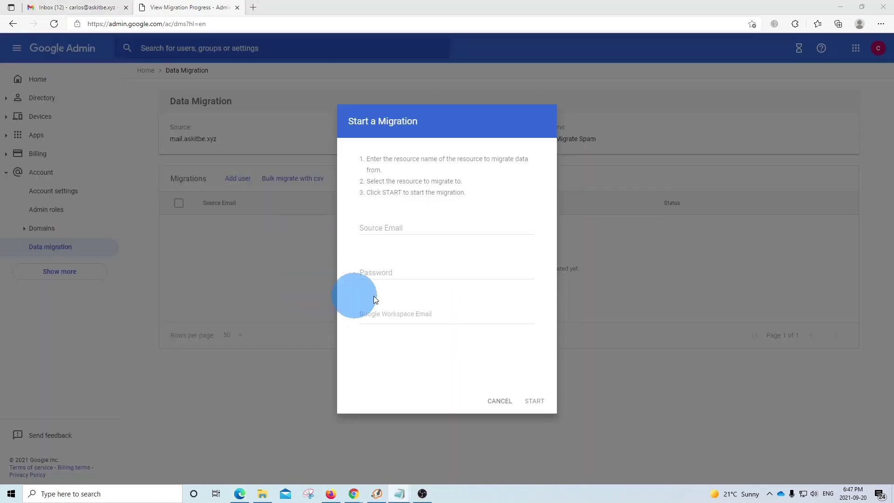
{"action": "left_click", "coordinate": [399, 229]}
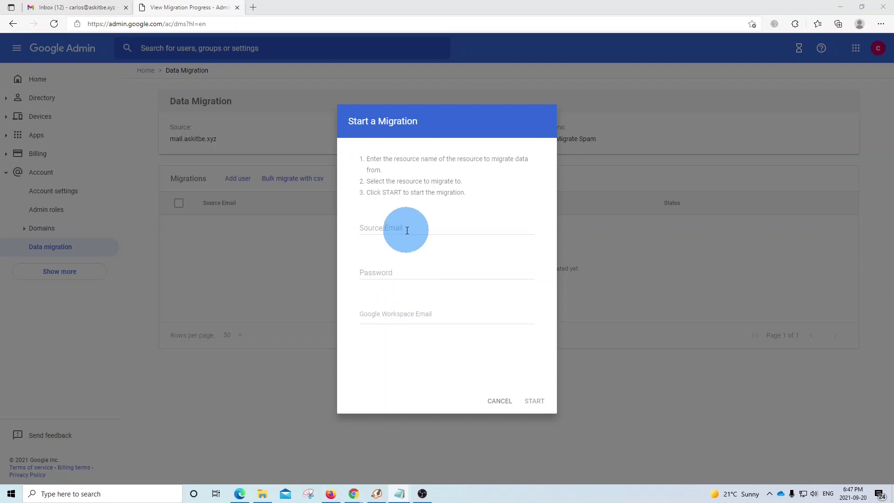
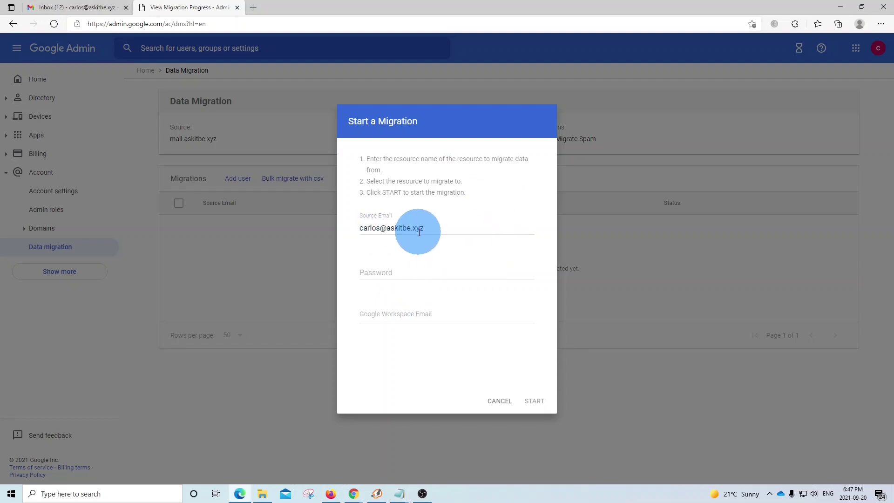
{"action": "left_click", "coordinate": [403, 272]}
{"action": "key", "text": "ctrl+v"}
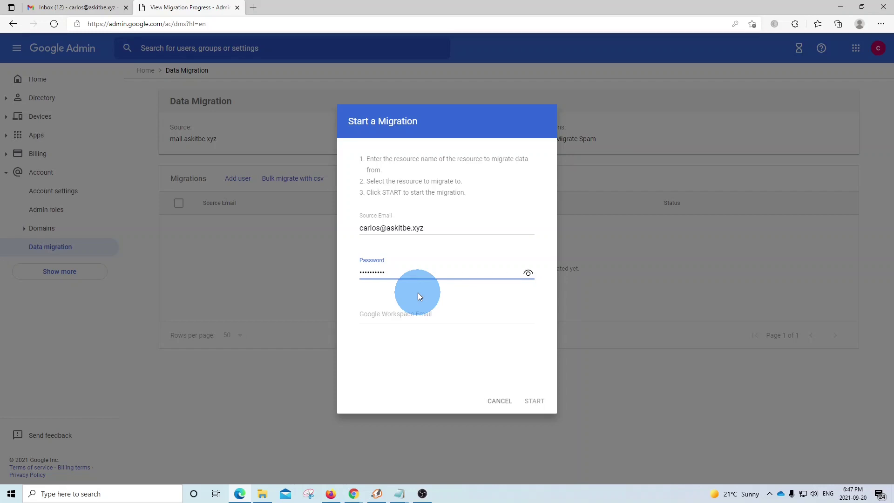
Step: Select the matching Workspace account as destination and start the mailbox migration
{"action": "left_click", "coordinate": [405, 316]}
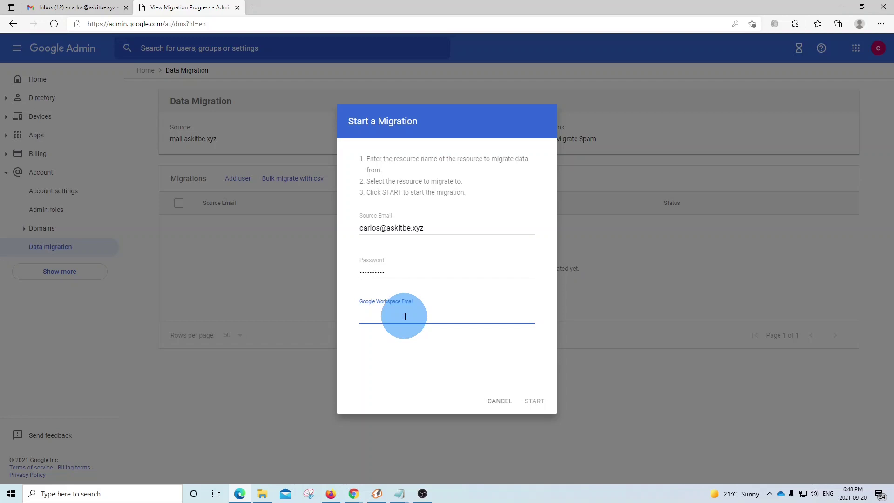
{"action": "type", "text": "c"}
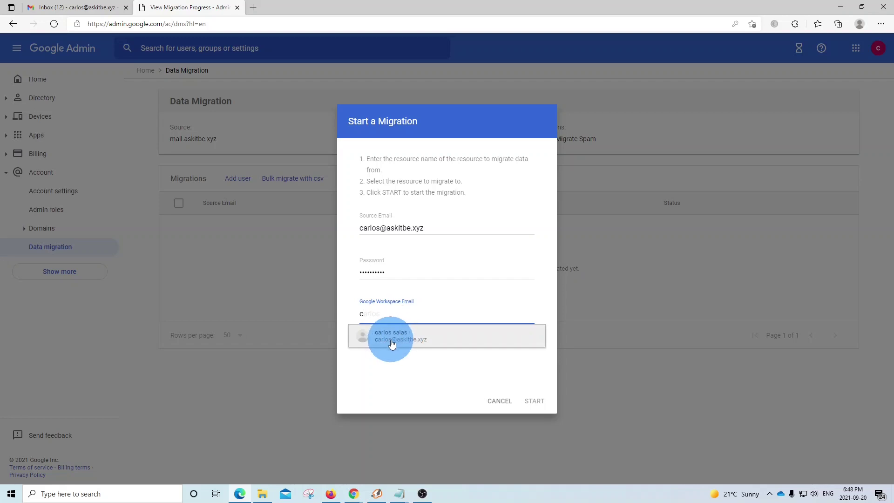
{"action": "left_click", "coordinate": [431, 340]}
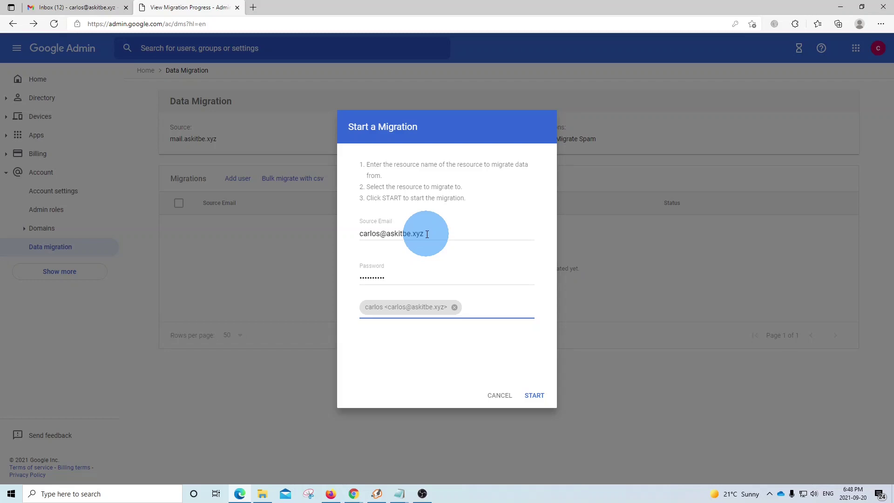
{"action": "left_click", "coordinate": [427, 233]}
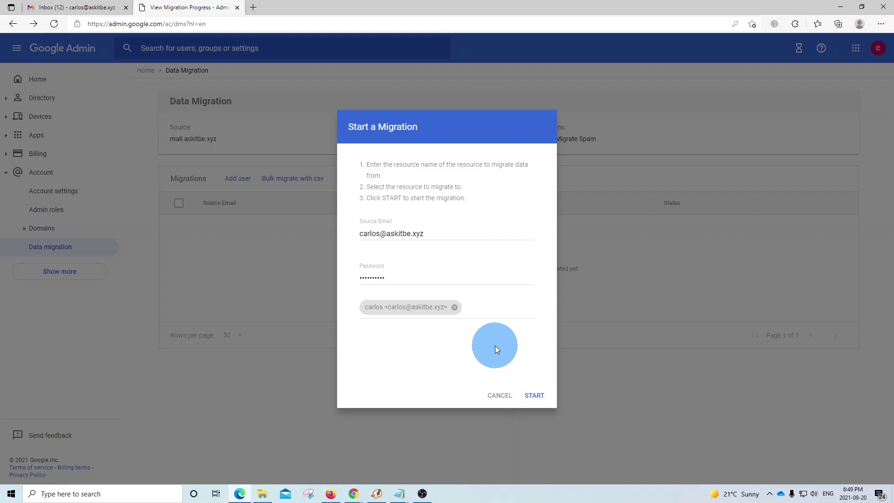
{"action": "left_click", "coordinate": [535, 397]}
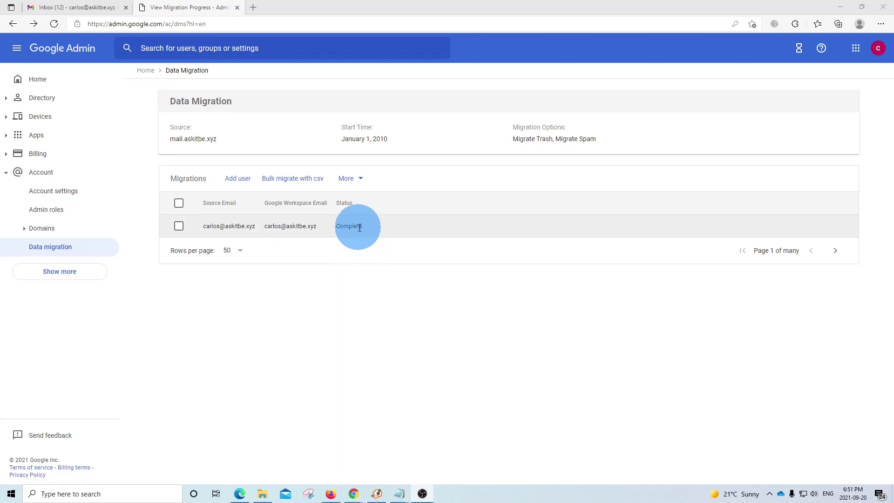
Step: Confirm the user's migration status in the list reads Complete
{"action": "double_click", "coordinate": [345, 226]}
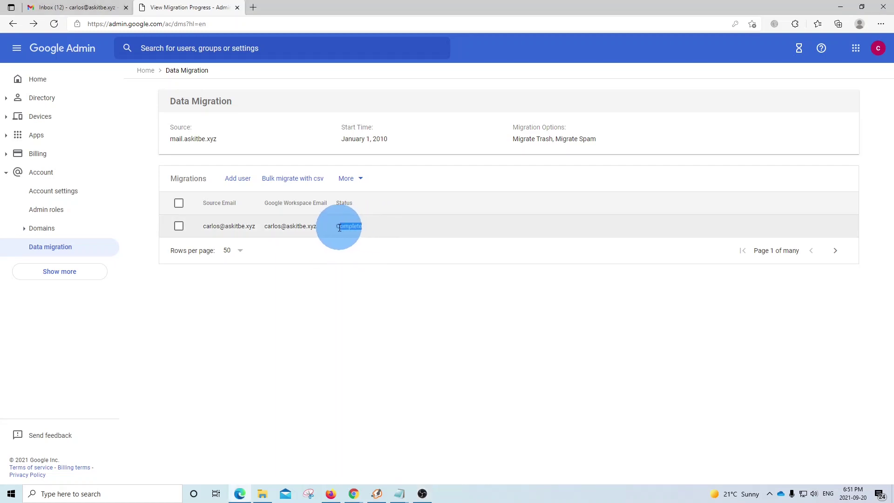